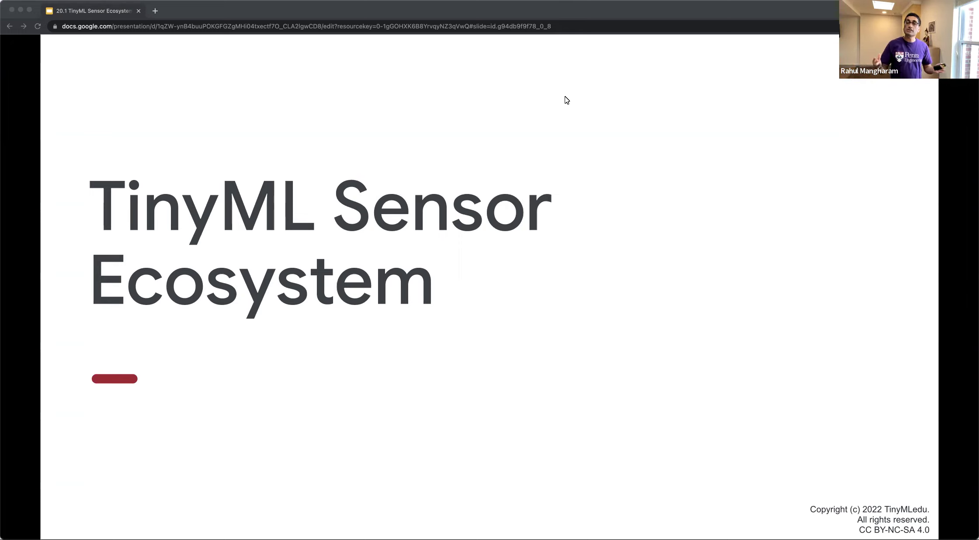
Advance from the title slide to the Traditional ML Sensors slide
key(Right)
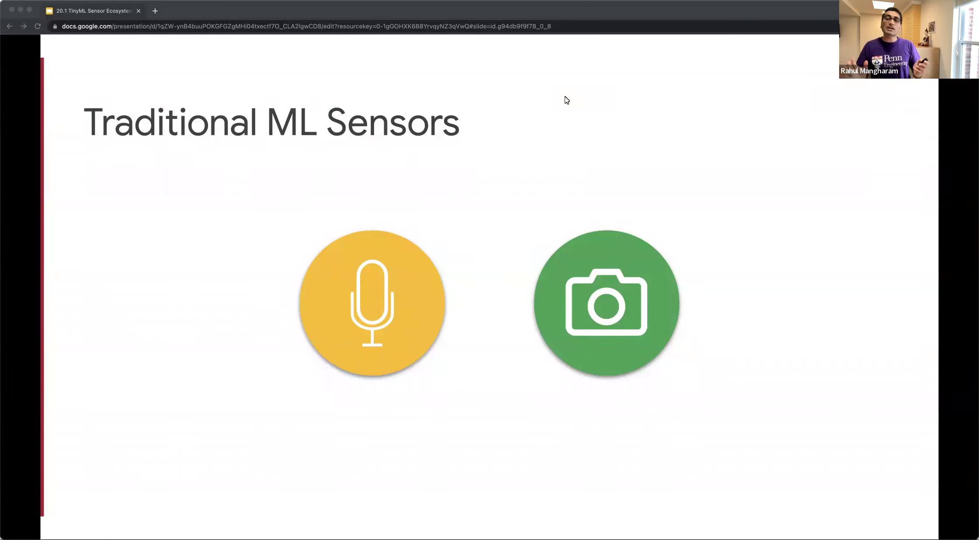
Advance through the Embedded Sensor Ecosystem slide and sensor photo collage to the motion-sensor highlight
key(Right)
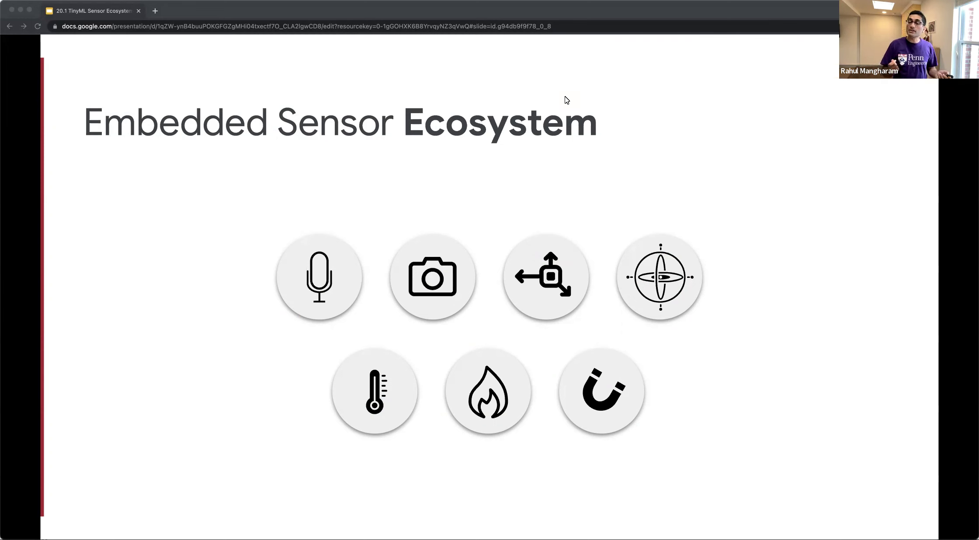
key(Right)
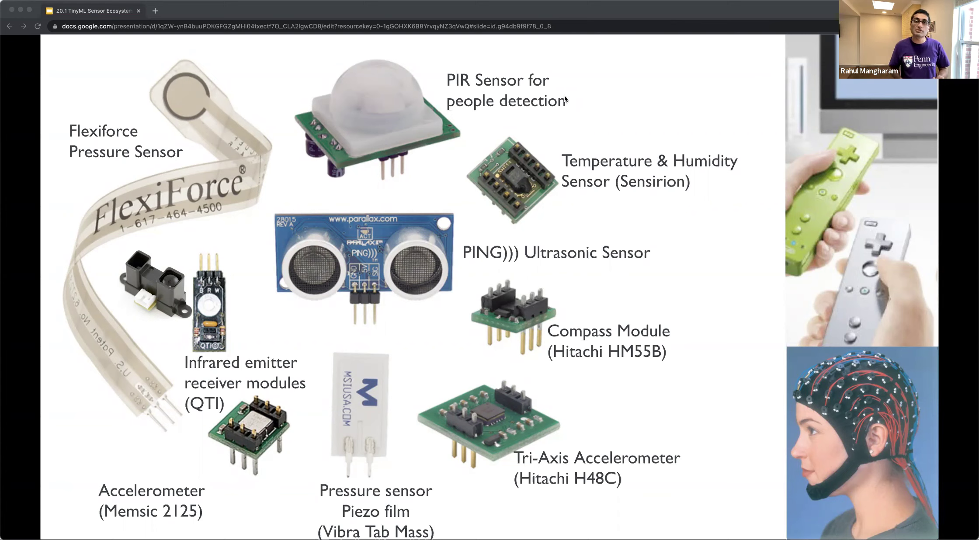
key(Right)
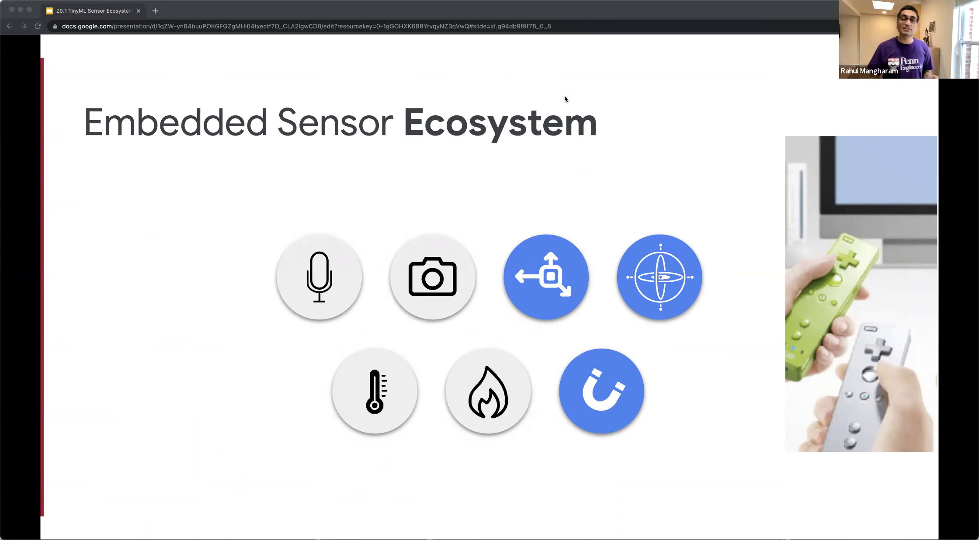
Advance through the Inertial Measurement Unit (IMU) slide to 'IMUs are very versatile'
key(Right)
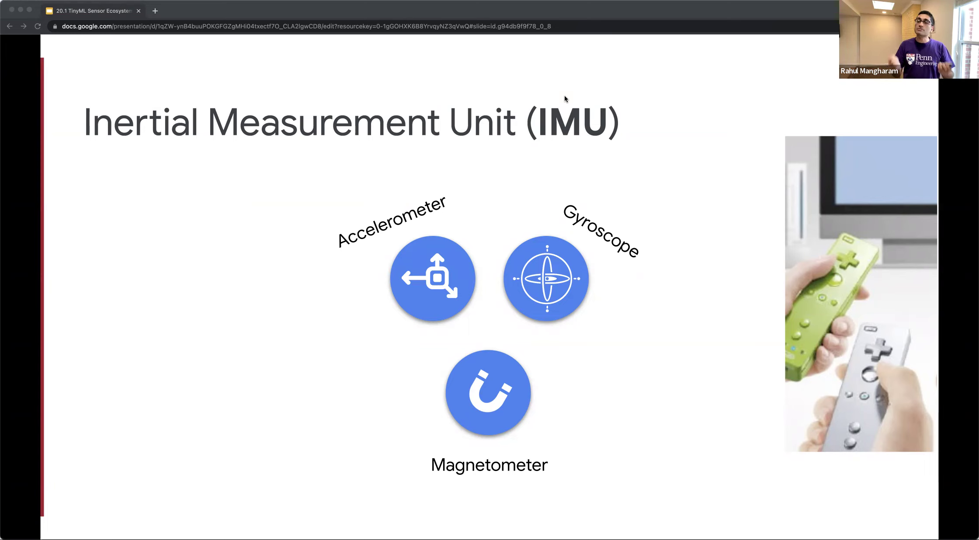
key(Right)
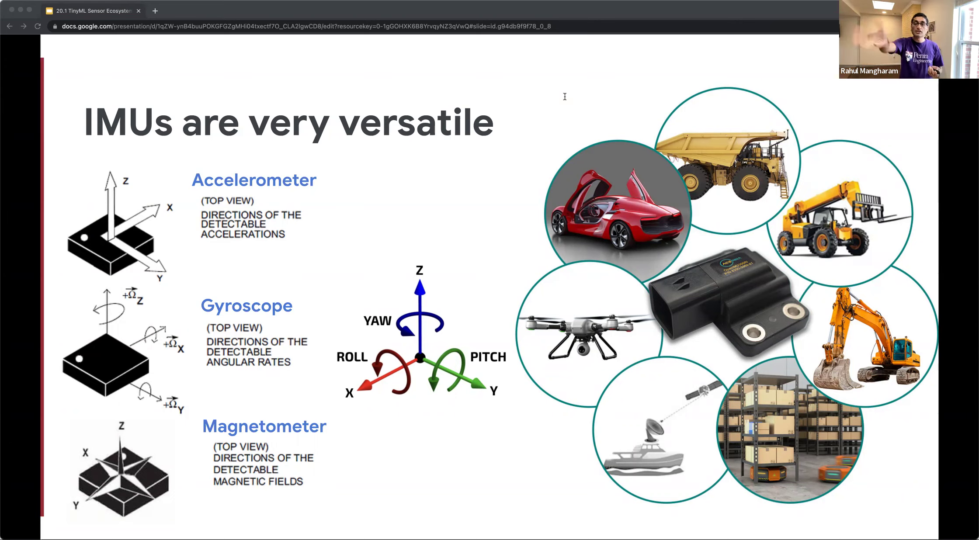
Advance through Low Power Sensors to the Size, Weight, Price slide
key(Right)
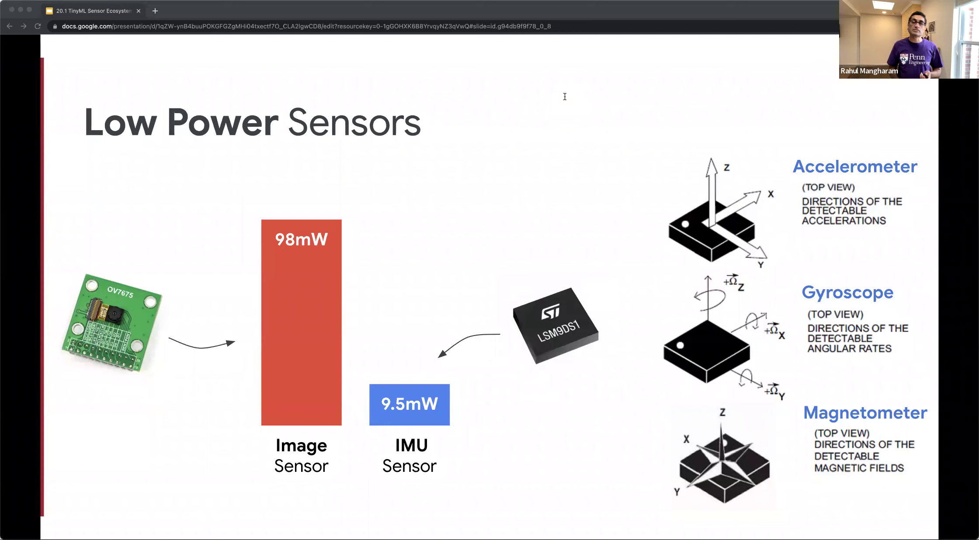
key(Right)
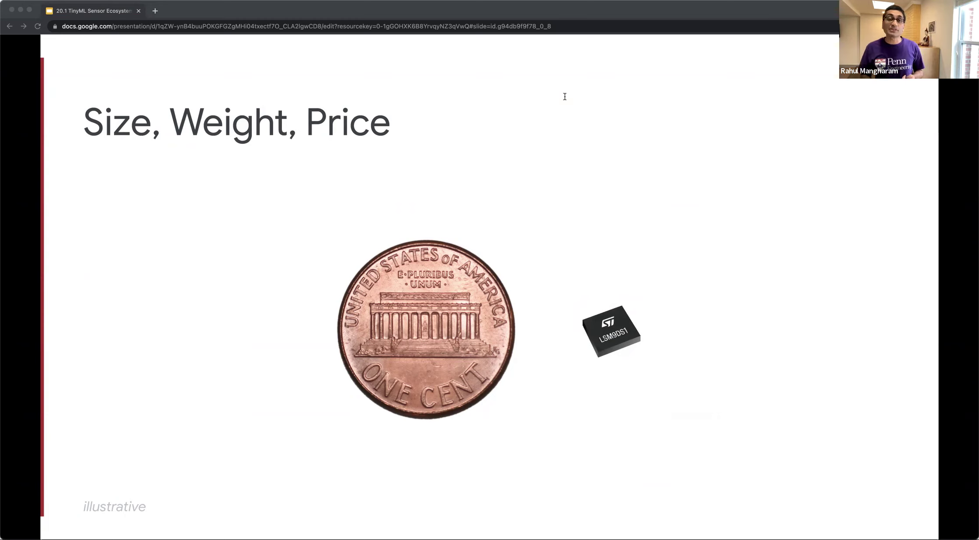
Advance to the slide showing six IMU application icons
key(Right)
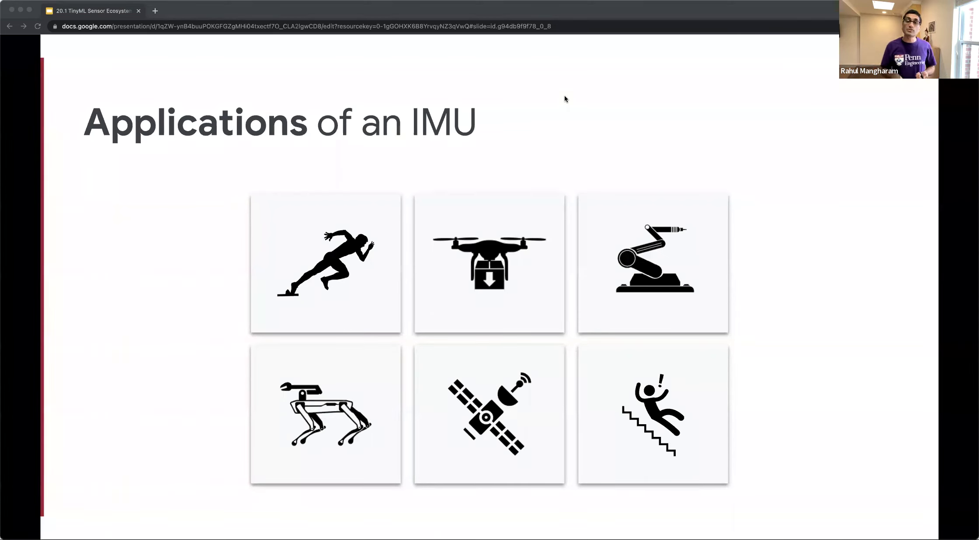
Advance past the fall-detection photo to the three-item Challenges slide
key(Right)
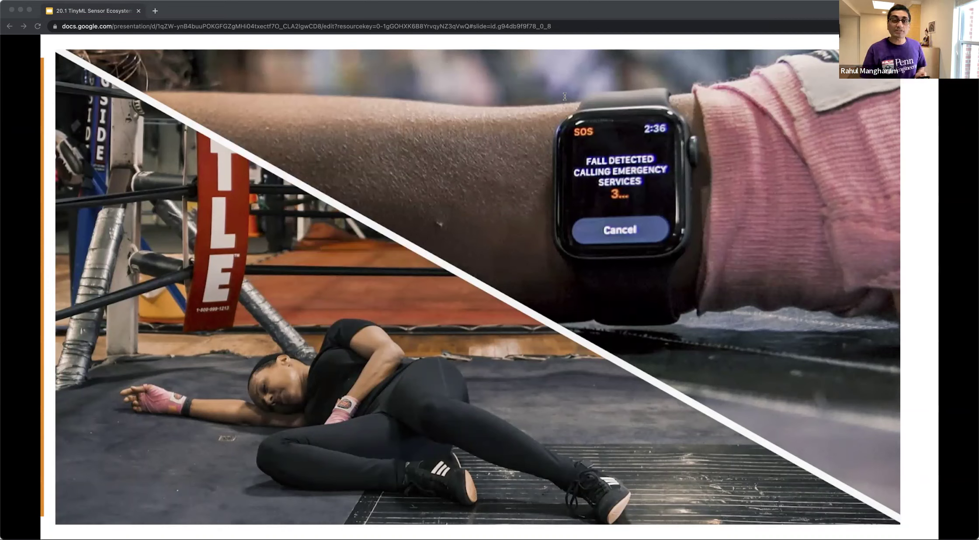
key(Right)
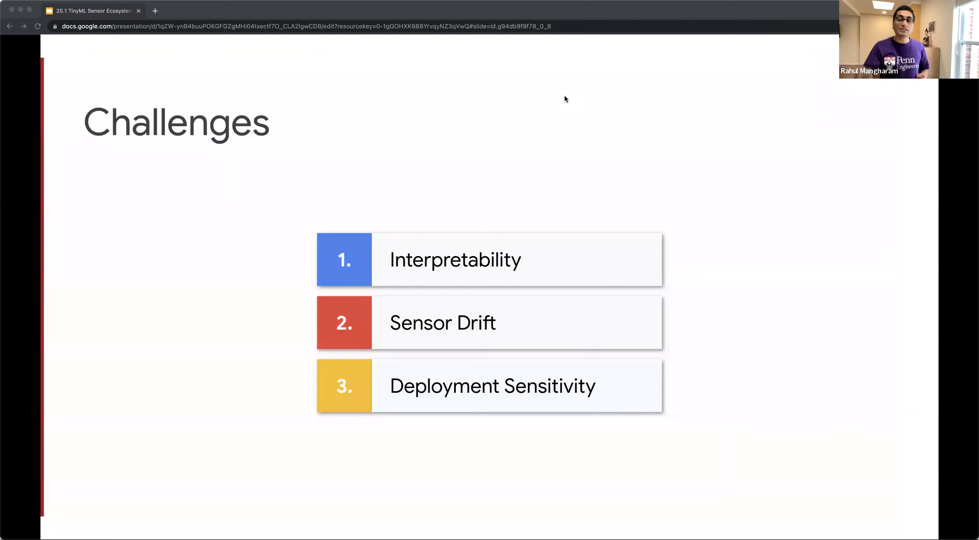
Advance to the slide with the video thumbnail and audio waveform
key(Right)
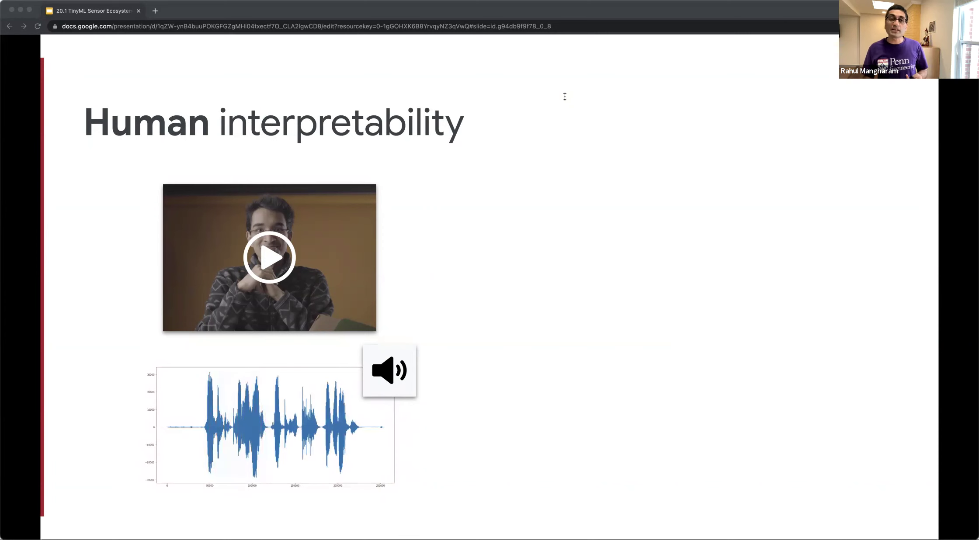
Reveal the LSM9DS1 acceleration chart, then advance to the Ideal Sensor slide
key(Right)
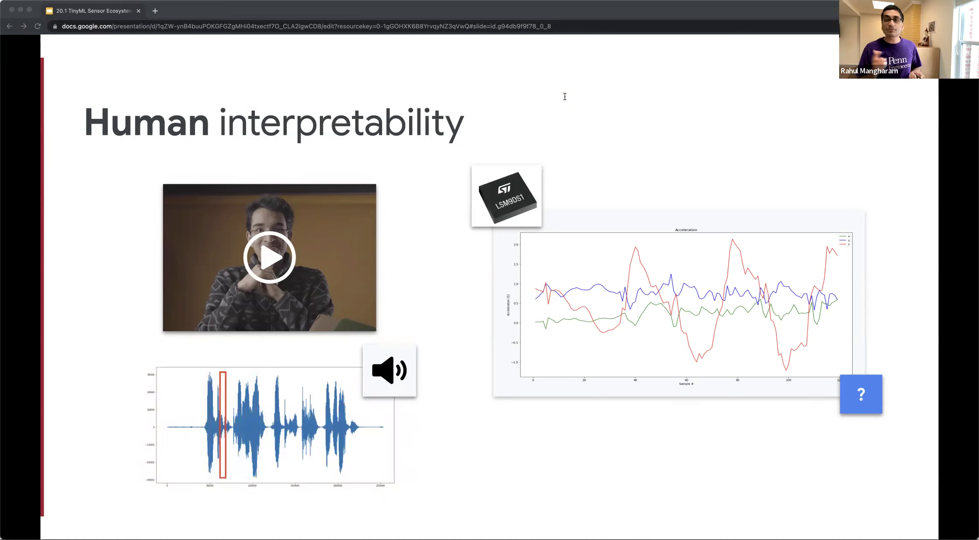
key(Right)
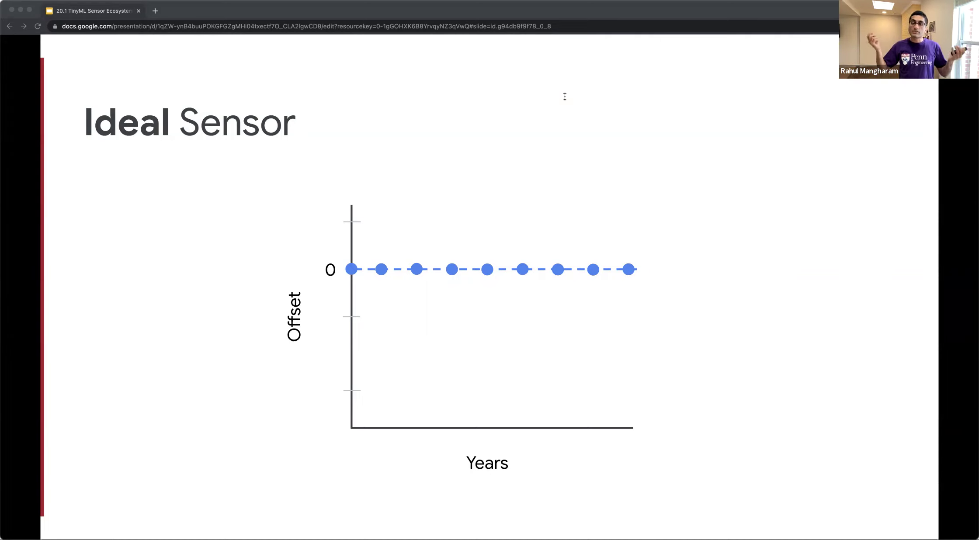
Advance to the slide plotting offset drifting below zero over years
key(Right)
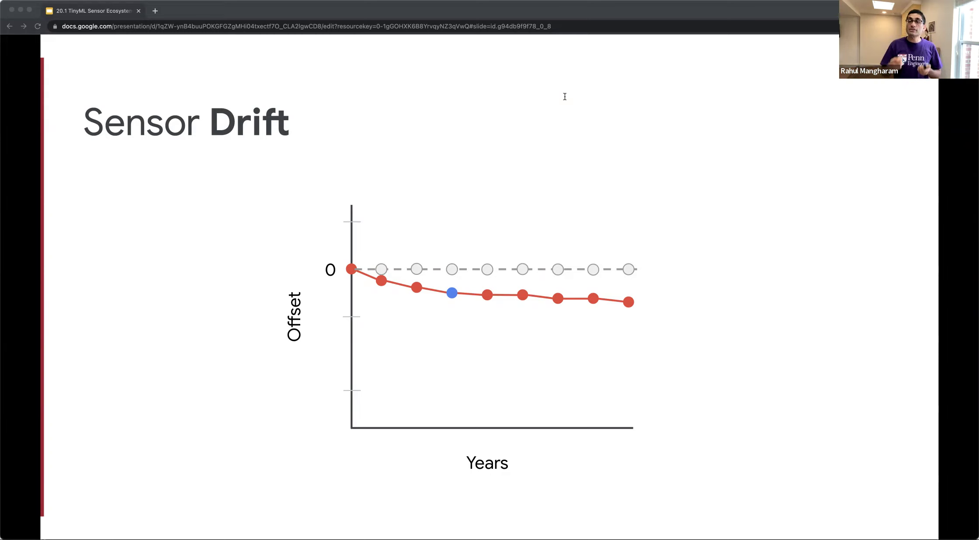
Advance to the slide on Parameter Tuning and Misalignment
key(Right)
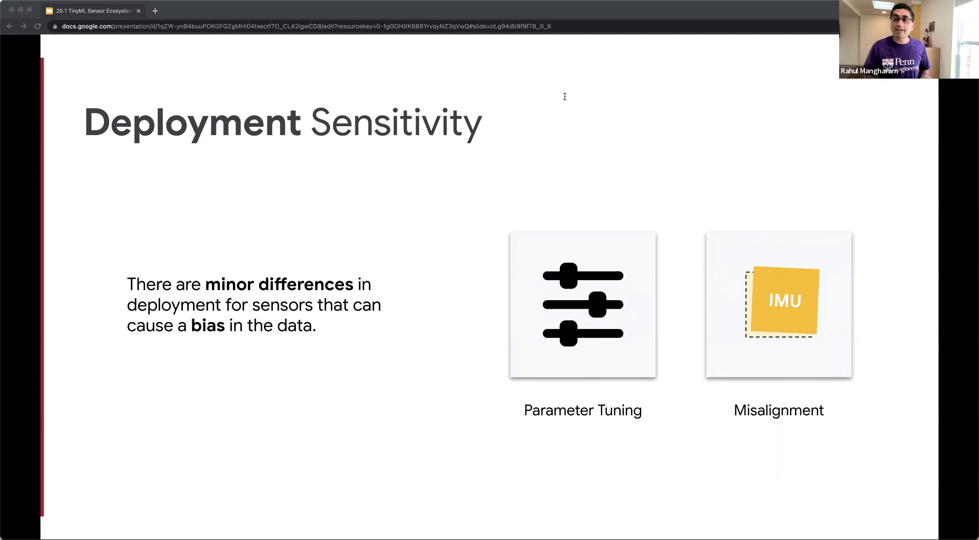
Advance past Deployment Sensitivity to the full-slide video of a boy raising a wand
key(Right)
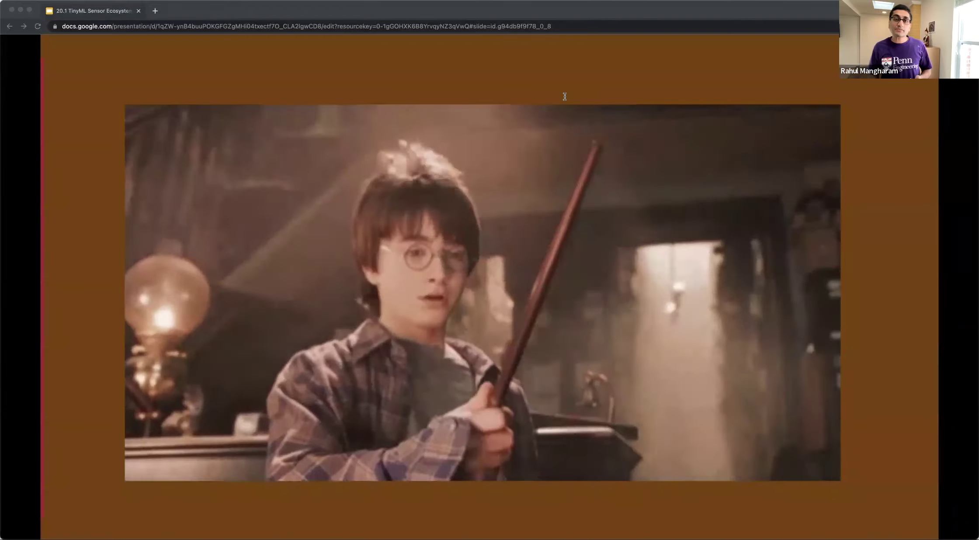